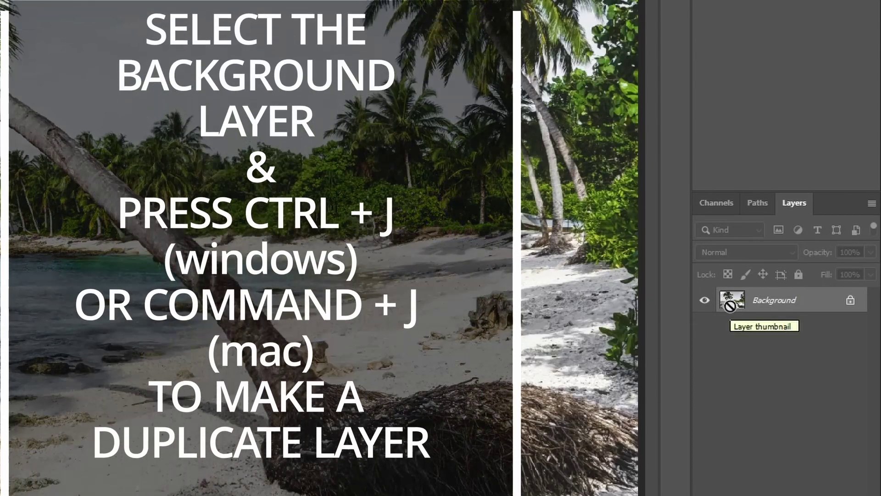
Duplicate the Background layer and set the copy's blend mode to Exclusion.
left_click(731, 307)
key("ctrl+j")
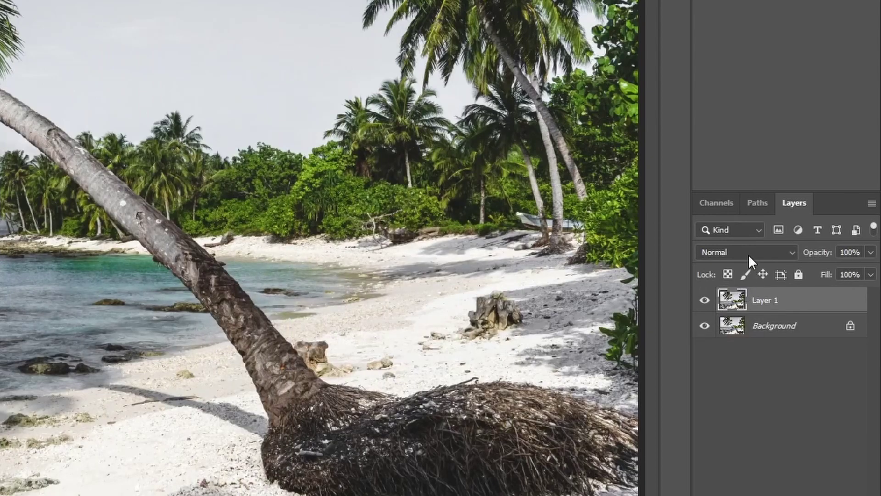
left_click(752, 253)
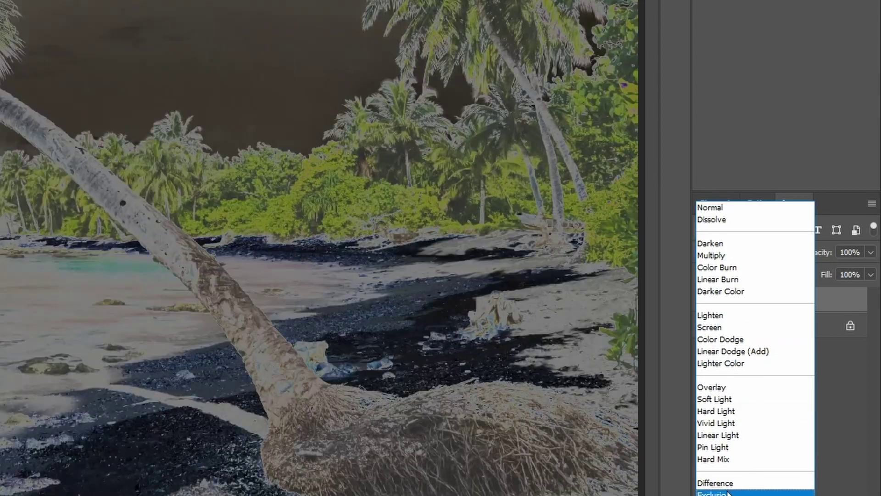
left_click(753, 493)
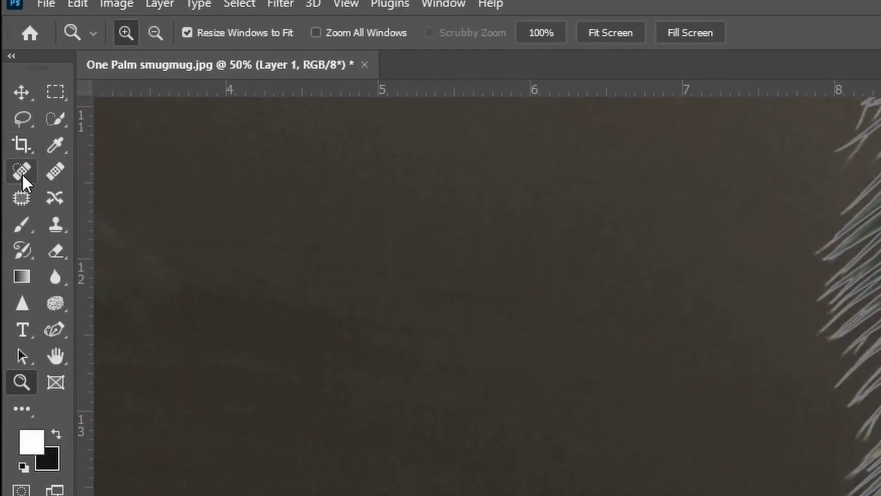
Resize the spot removal brush so its circle fits slightly larger than the dust spot above the clouds.
mouse_move(22, 174)
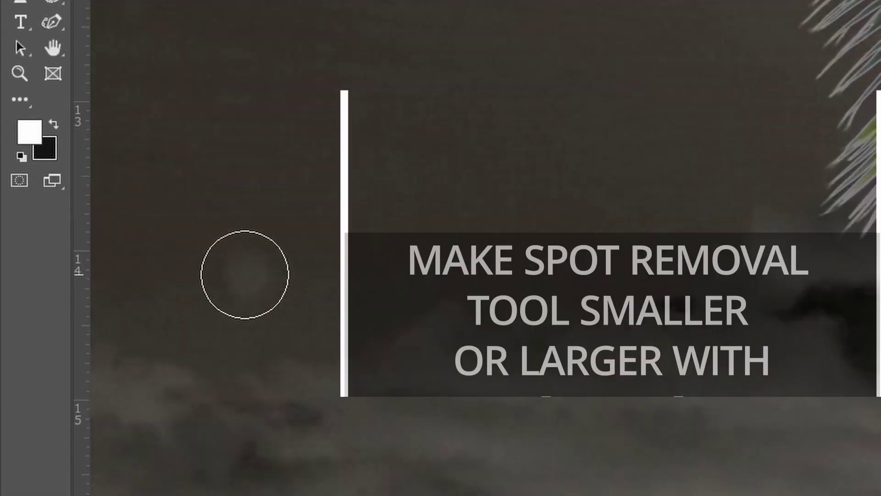
key("bracketleft")
key("bracketleft")
key("bracketleft")
key("bracketright")
key("bracketright")
key("bracketright")
key("bracketright")
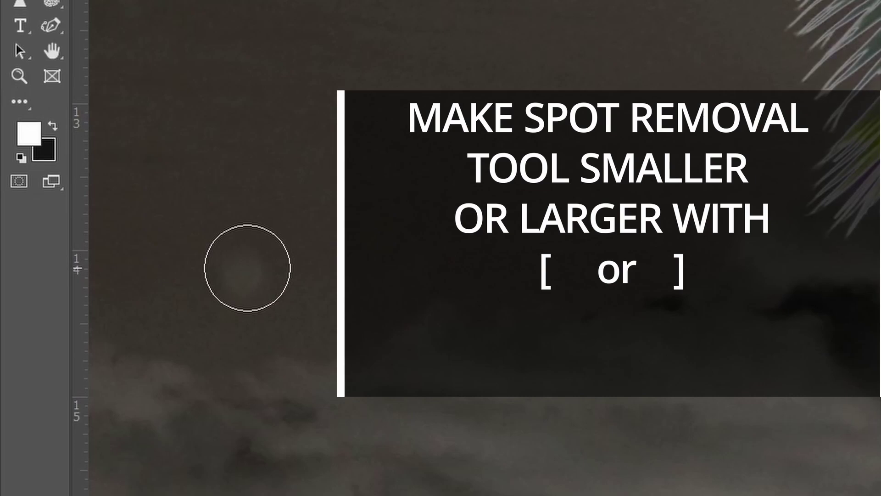
key("bracketleft")
key("bracketleft")
key("bracketleft")
key("bracketleft")
key("bracketright")
key("bracketright")
key("bracketright")
key("bracketleft")
key("bracketleft")
key("bracketleft")
key("bracketright")
key("bracketright")
key("bracketright")
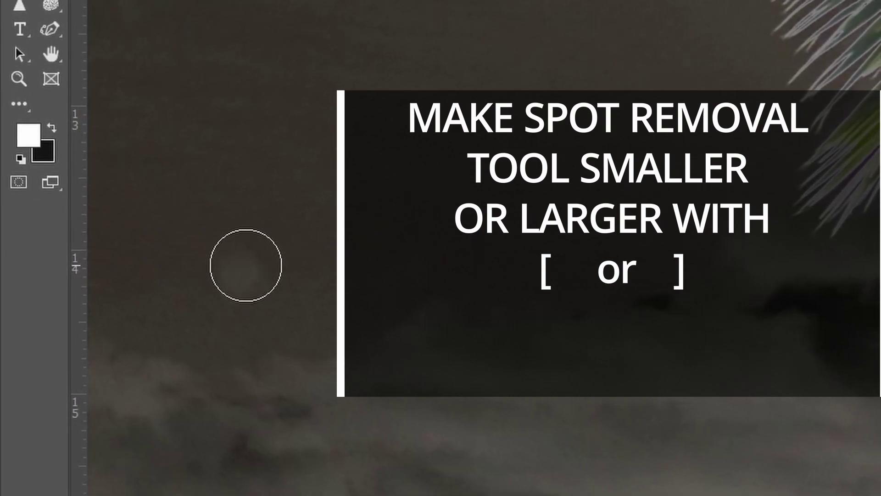
key("bracketleft")
key("bracketleft")
key("bracketleft")
key("bracketright")
key("bracketright")
key("bracketright")
key("bracketright")
key("bracketright")
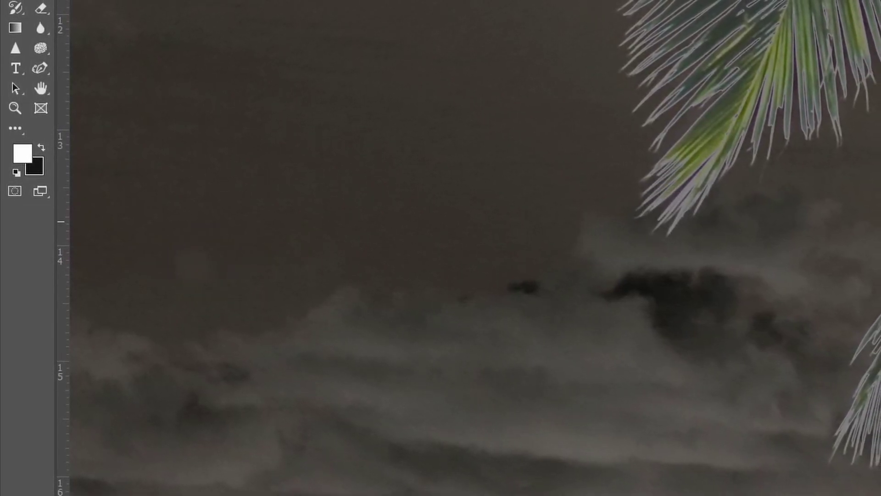
Remove the faint dust spots in the sky above the distant palms and green trees with the spot removal brush.
key("h")
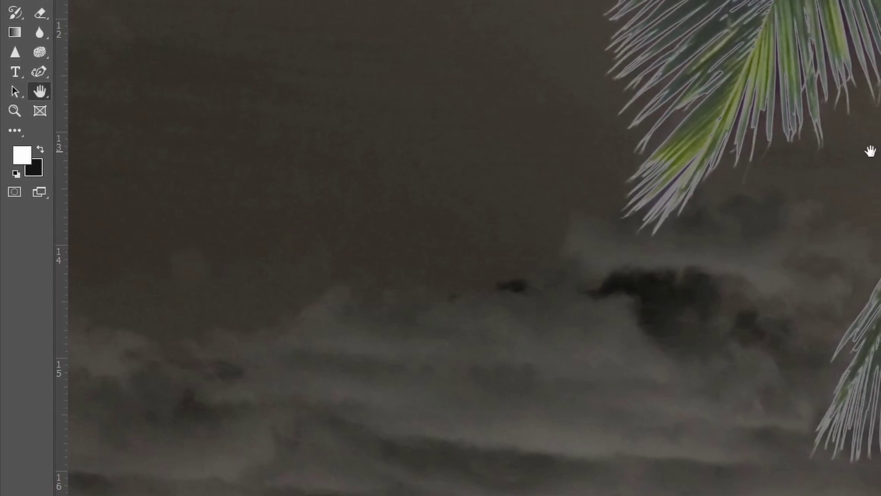
left_click_drag(871, 152, 524, 312)
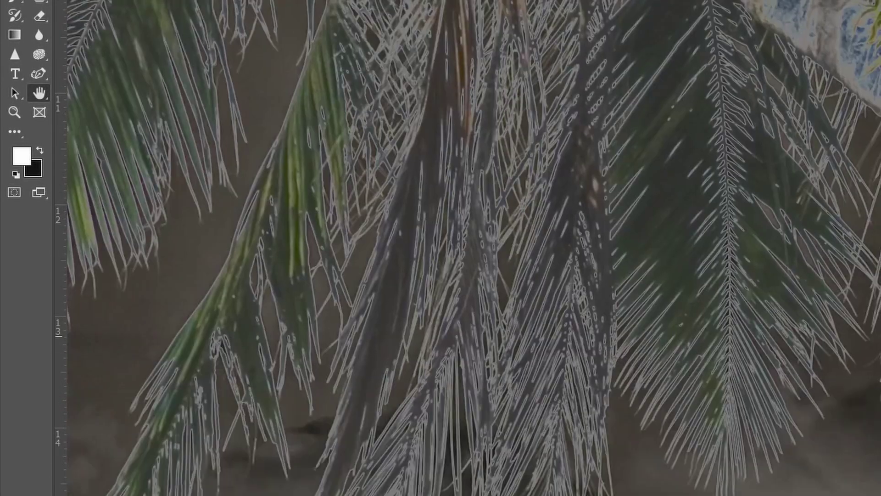
left_click_drag(880, 336, 734, 383)
mouse_move(880, 386)
left_mouse_down()
mouse_move(869, 366)
mouse_move(870, 393)
left_mouse_up()
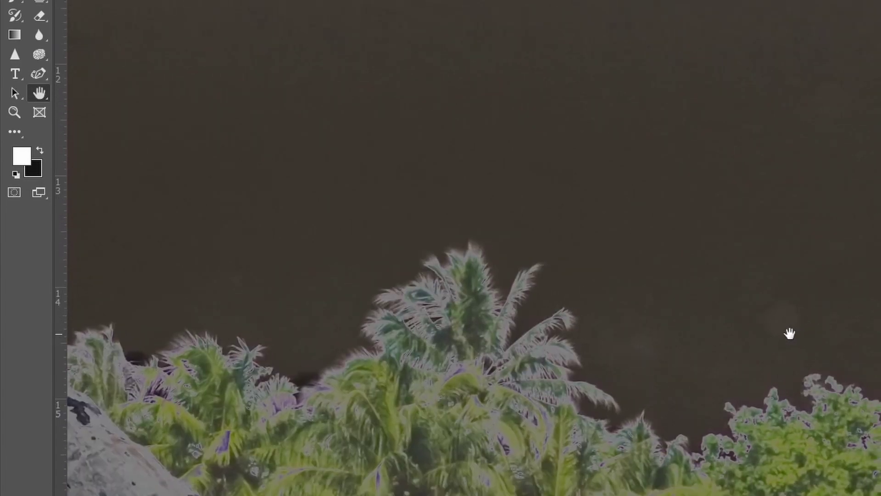
key("b")
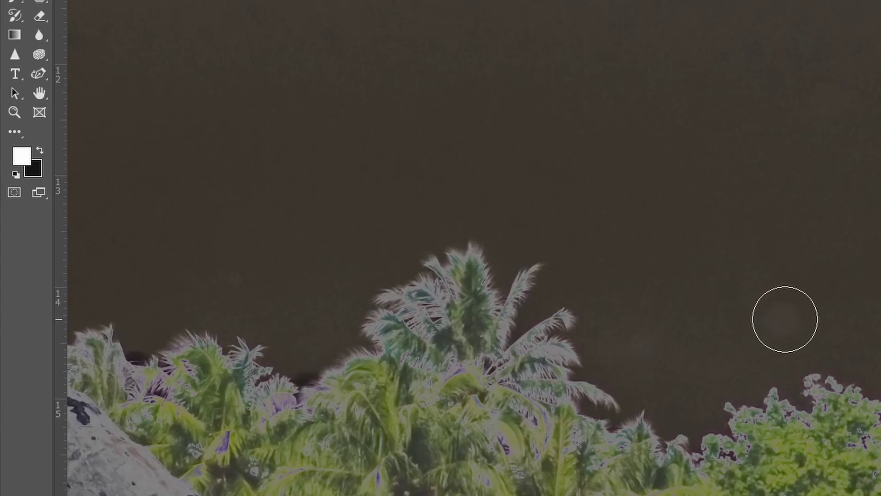
left_click(785, 320)
key("ctrl+z")
left_click(841, 101)
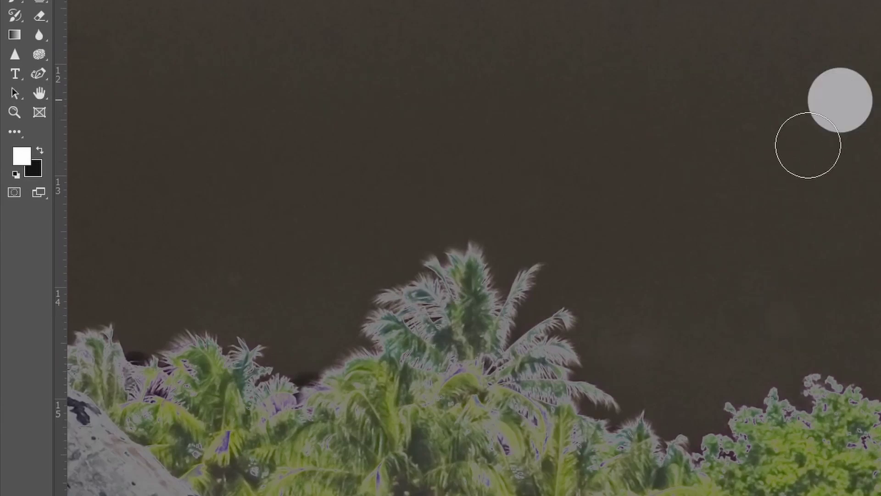
key("ctrl+z")
left_click(651, 337)
key("ctrl+z")
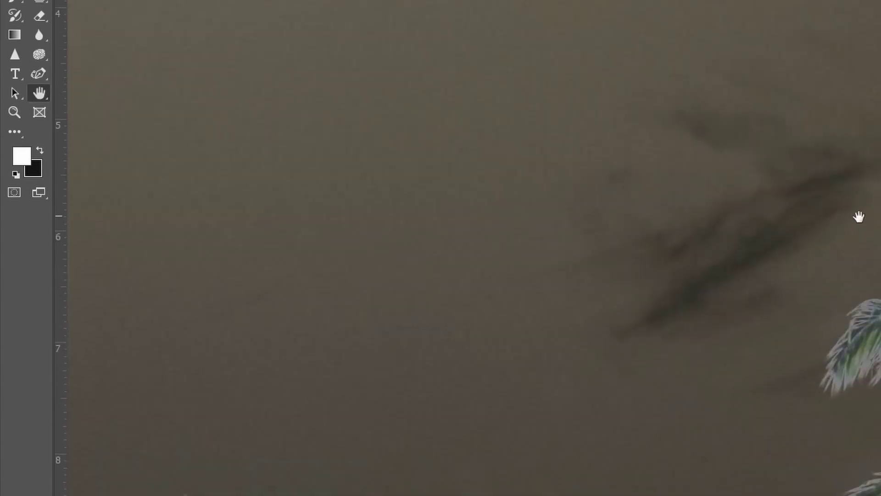
left_click_drag(878, 163, 669, 394)
key("b")
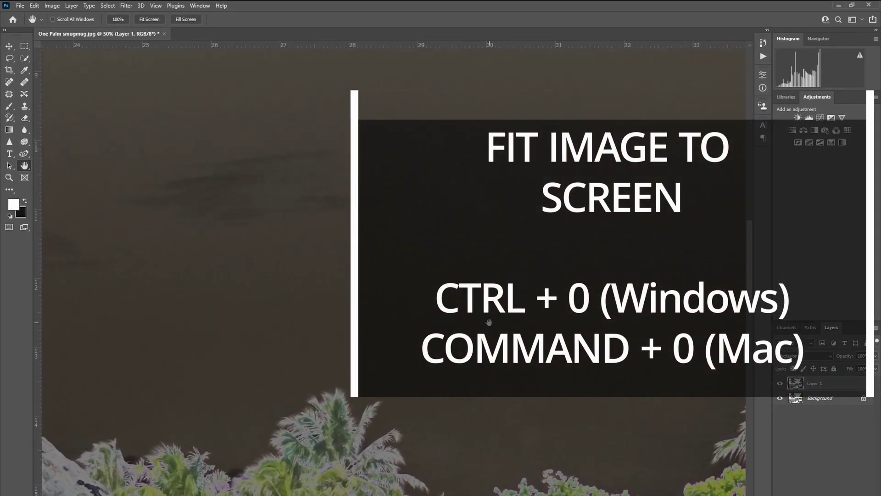
Set Layer 1's blend mode to Normal.
key("ctrl+0")
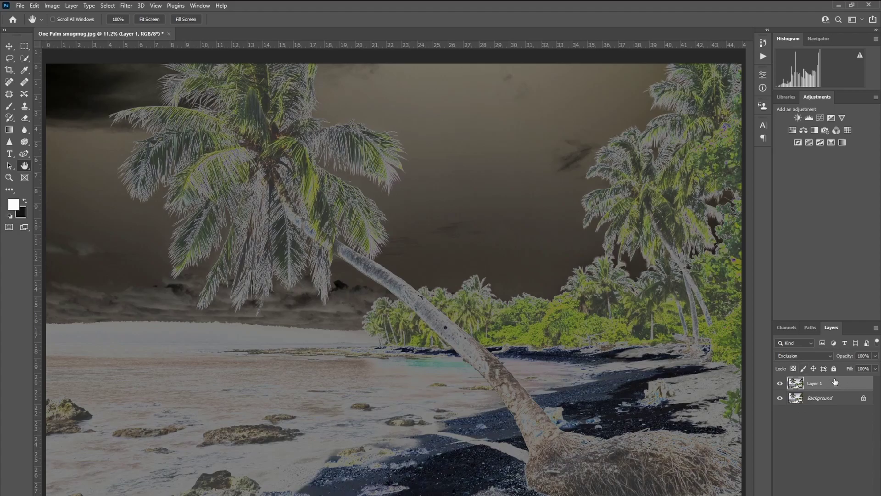
left_click(811, 354)
left_click(806, 330)
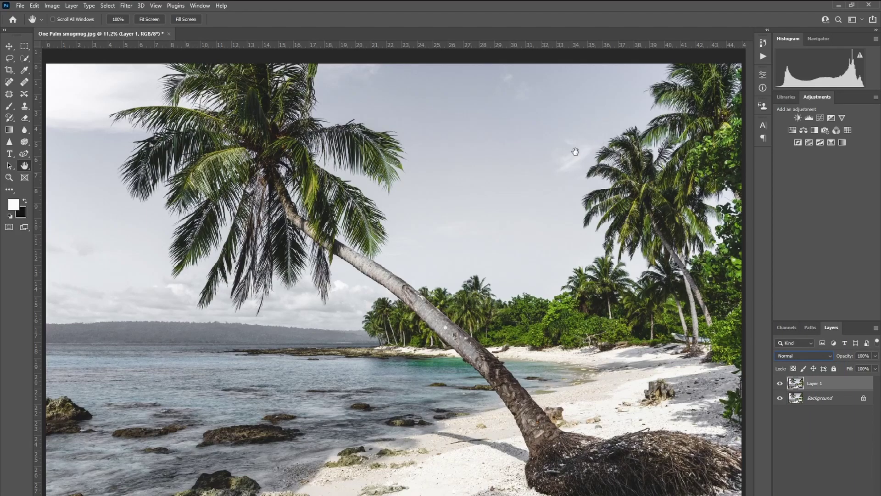
Examine the sky up close for leftover dust spots, from the palms on one side to the clouds on the other.
key("z")
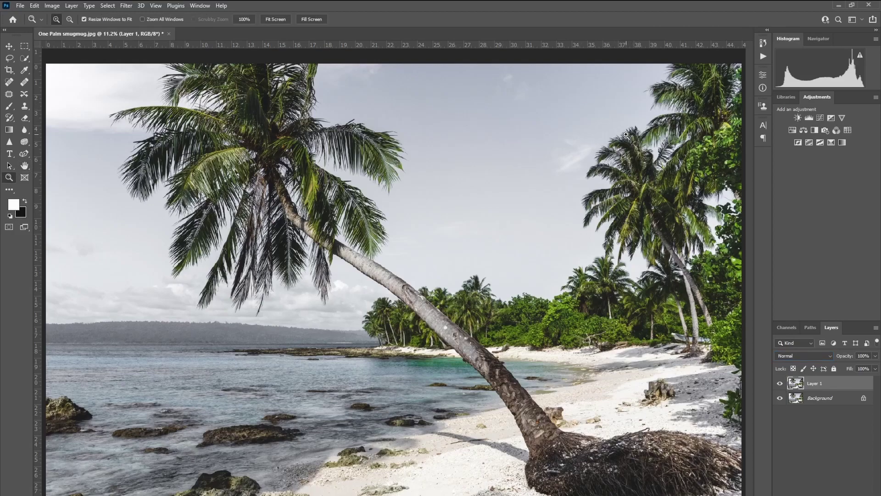
left_click(626, 134)
left_click(627, 135)
left_click(627, 135)
key("h")
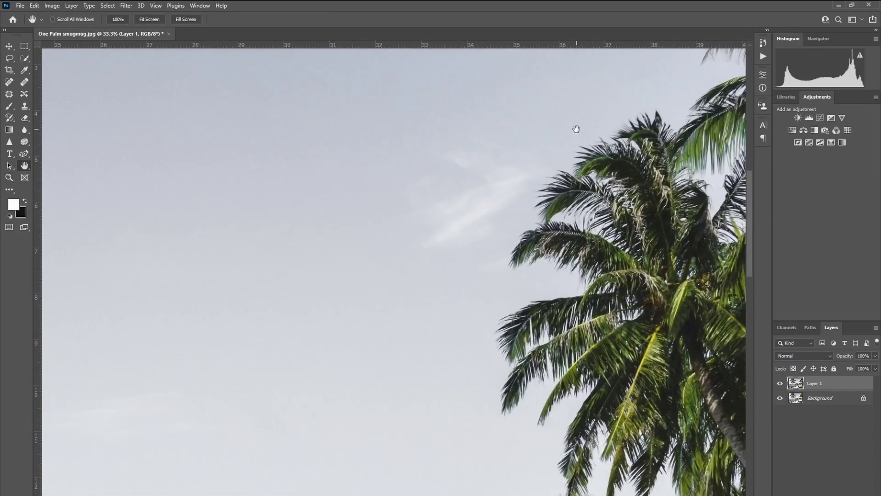
left_click_drag(576, 122, 580, 183)
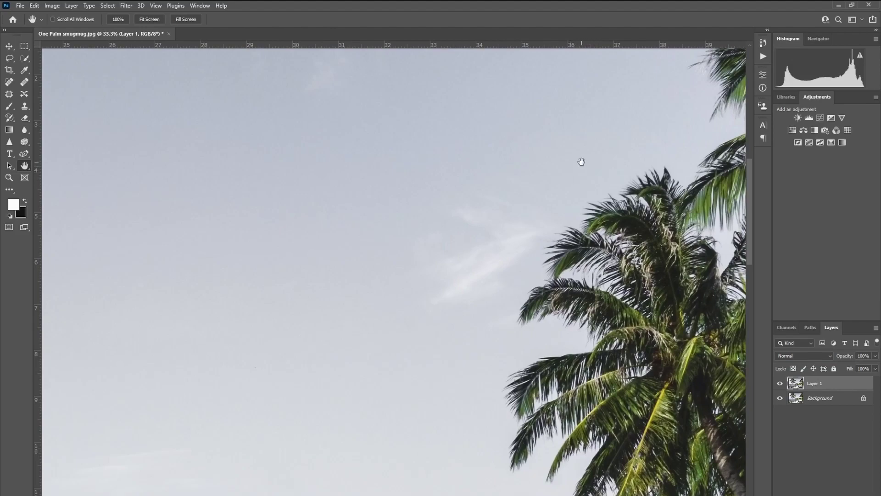
left_click_drag(470, 399, 541, 301)
left_click_drag(487, 420, 529, 323)
left_click_drag(516, 358, 527, 305)
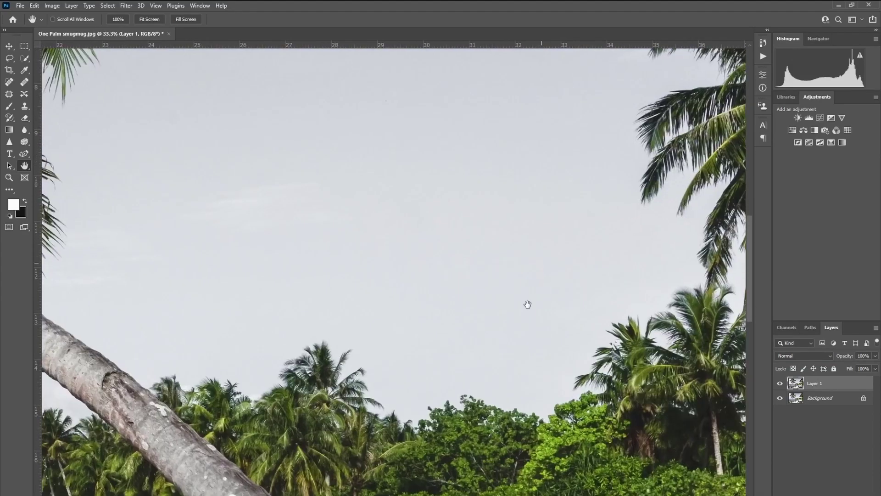
left_click_drag(455, 362, 487, 347)
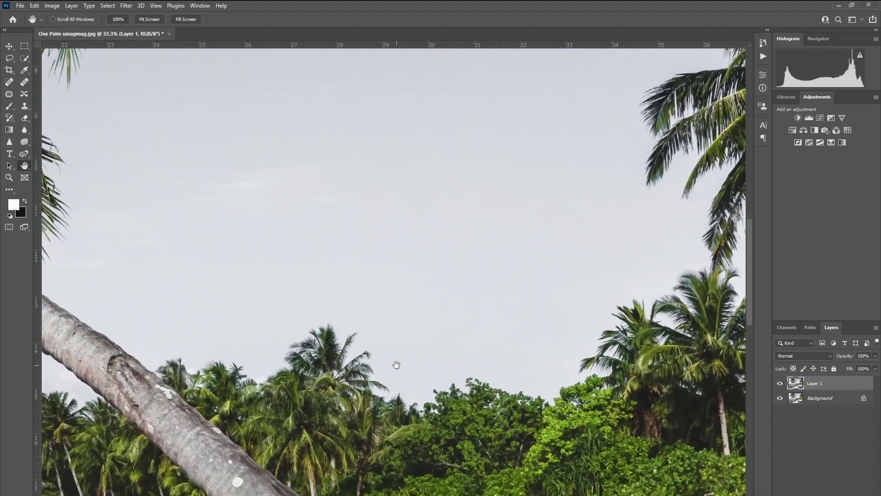
scroll(343, 319, "left", 15)
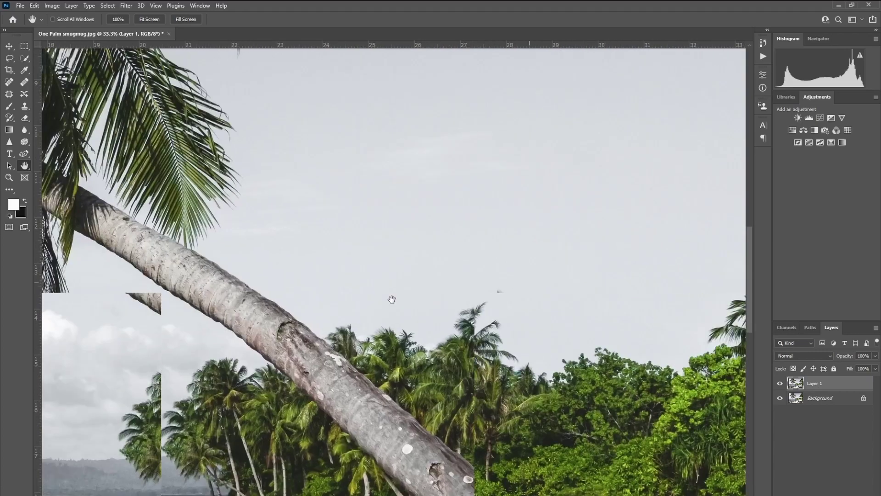
scroll(384, 255, "left", 4)
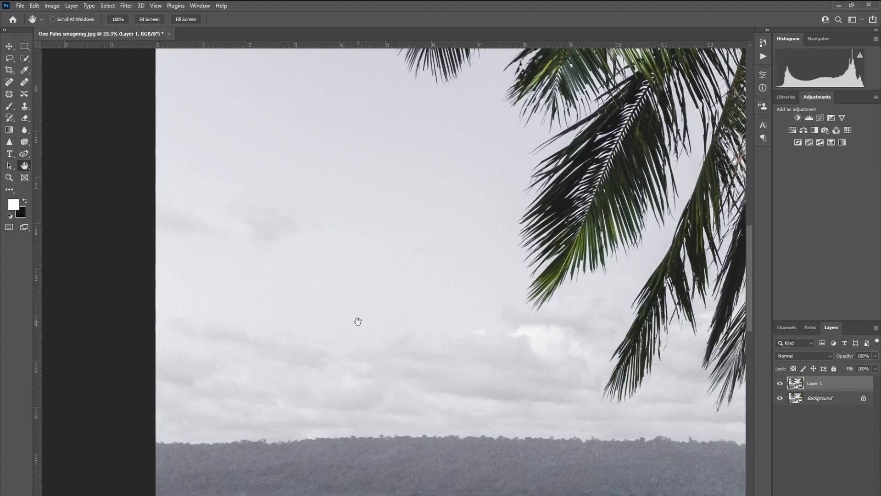
key("z")
left_click(377, 317)
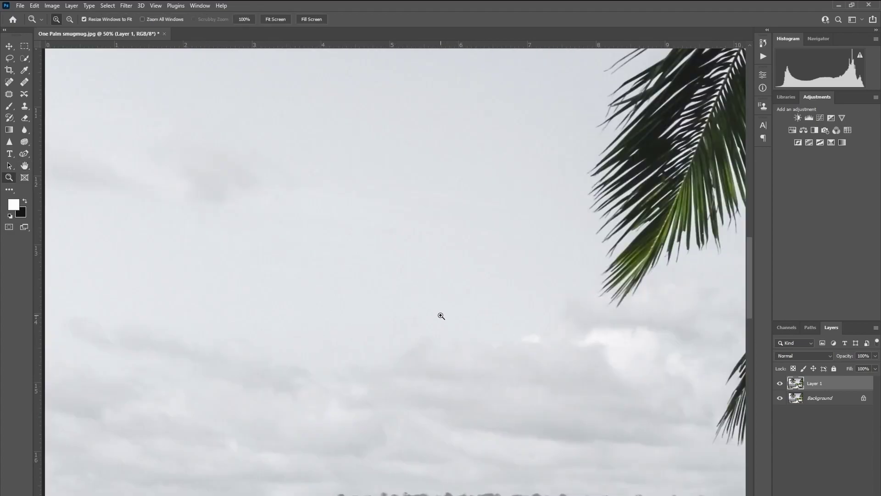
scroll(439, 322, "down", 6)
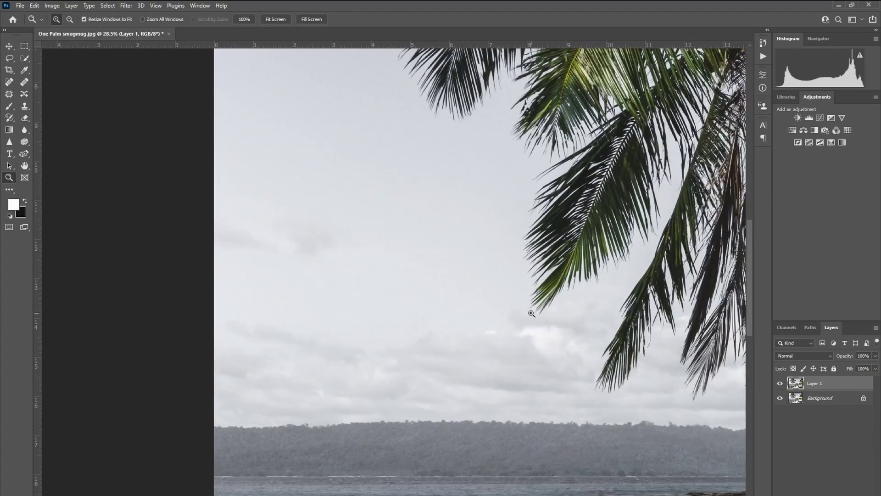
Flatten the image into a single Background layer.
key("ctrl+0")
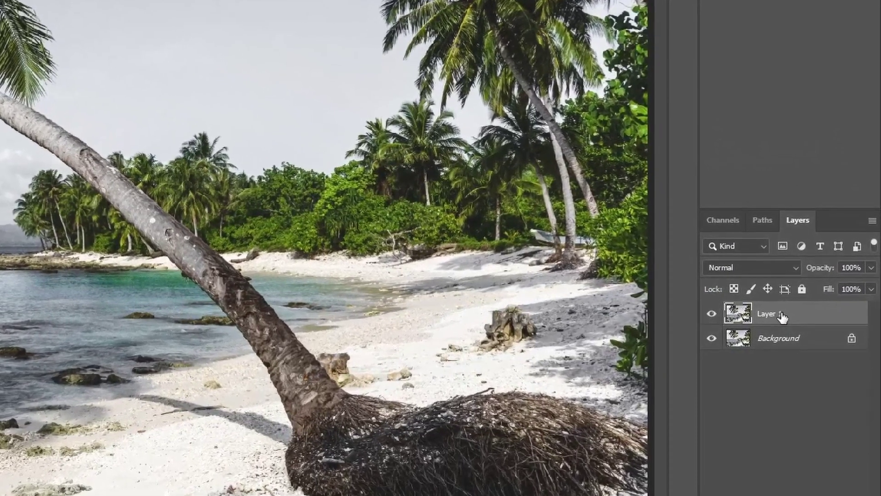
right_click(780, 315)
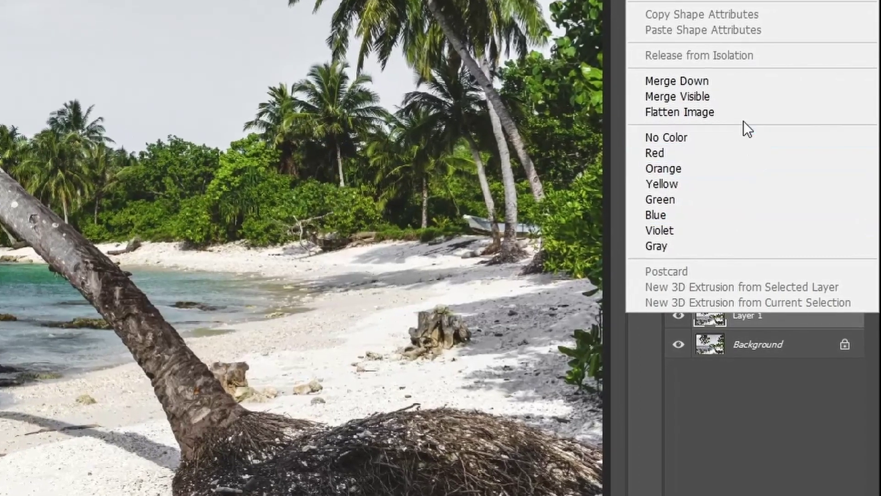
left_click(735, 115)
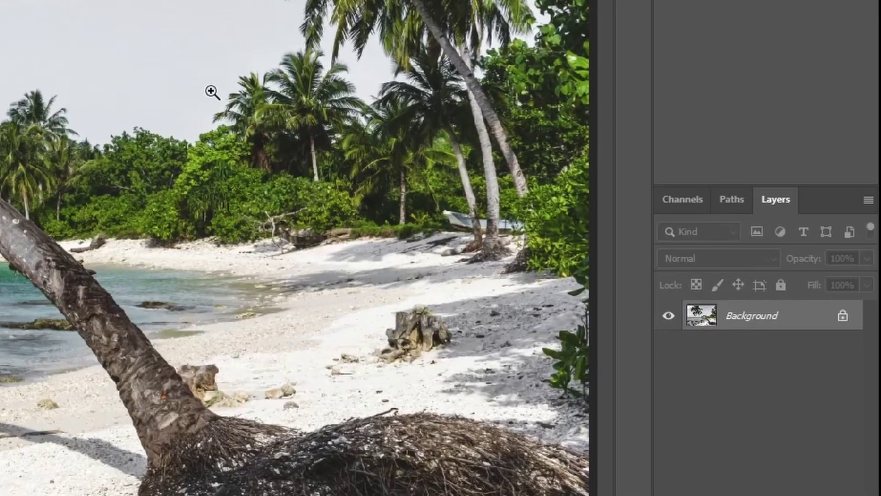